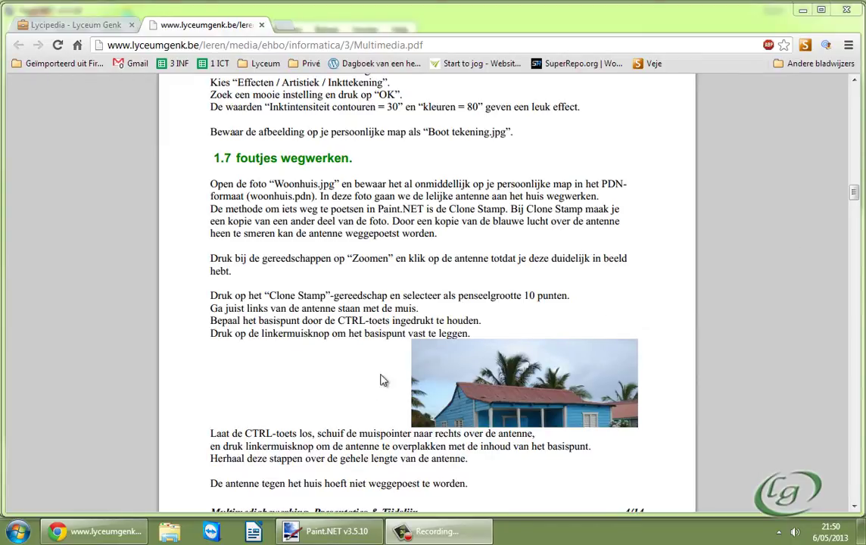
Switch to Paint.NET and open the woonhuis photo from the afbeeldingen folder
click(326, 536)
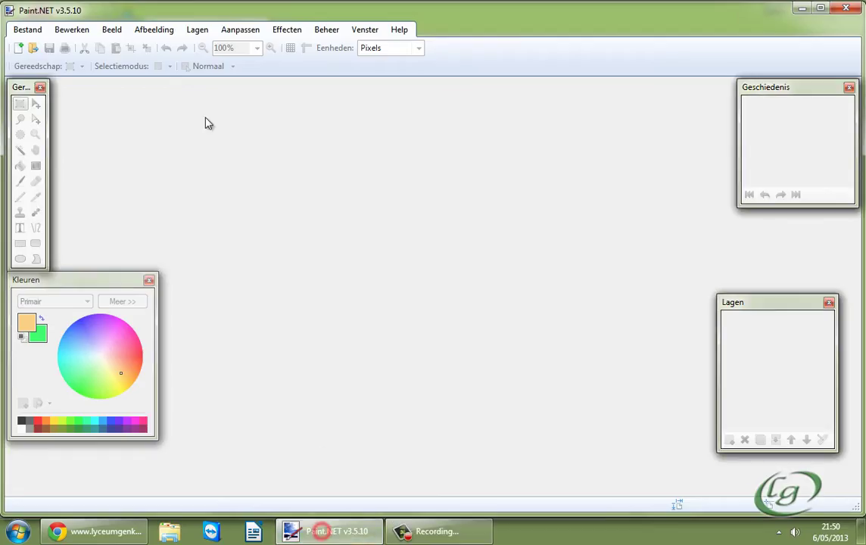
click(30, 51)
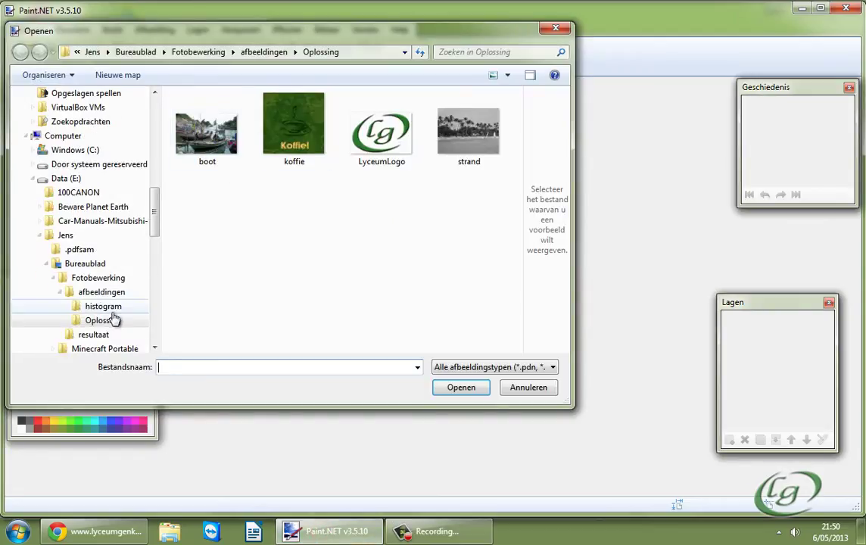
click(104, 292)
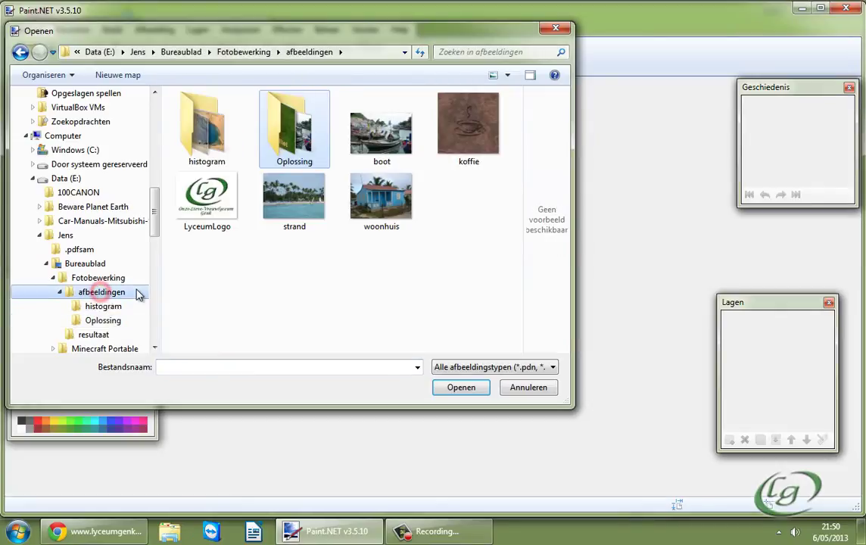
click(380, 198)
click(480, 389)
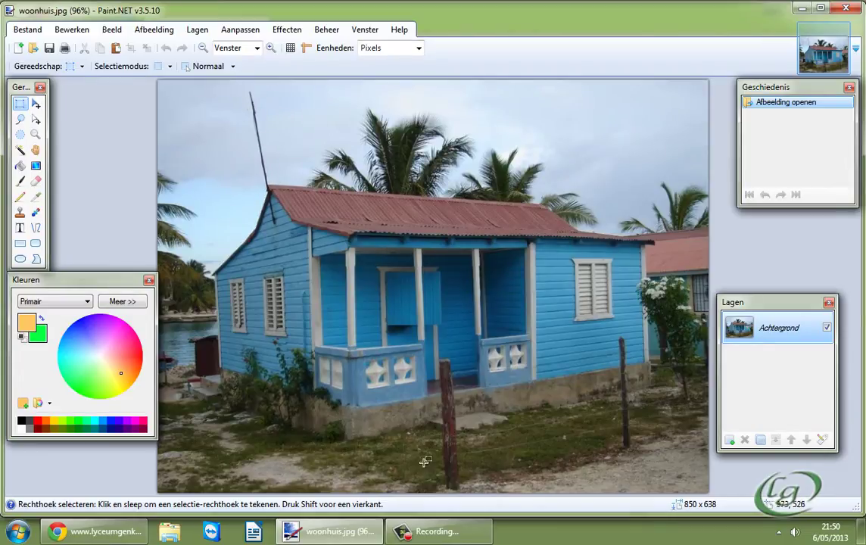
Review the section 1.7 Clone Stamp instructions in the Multimedia PDF in Chrome and return to the photo in Paint.NET
click(111, 535)
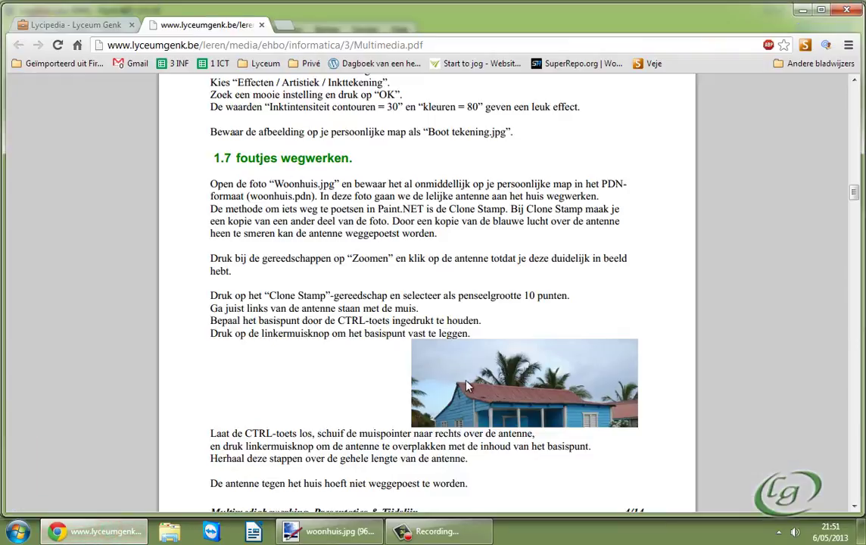
click(323, 528)
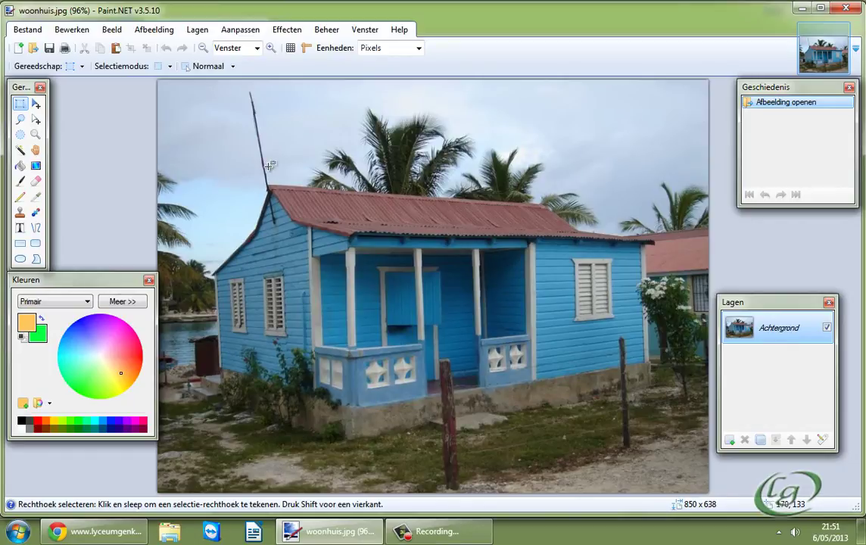
Enlarge the photo to 200% around the roof antenna and close the Kleuren window covering the canvas
click(268, 48)
click(269, 48)
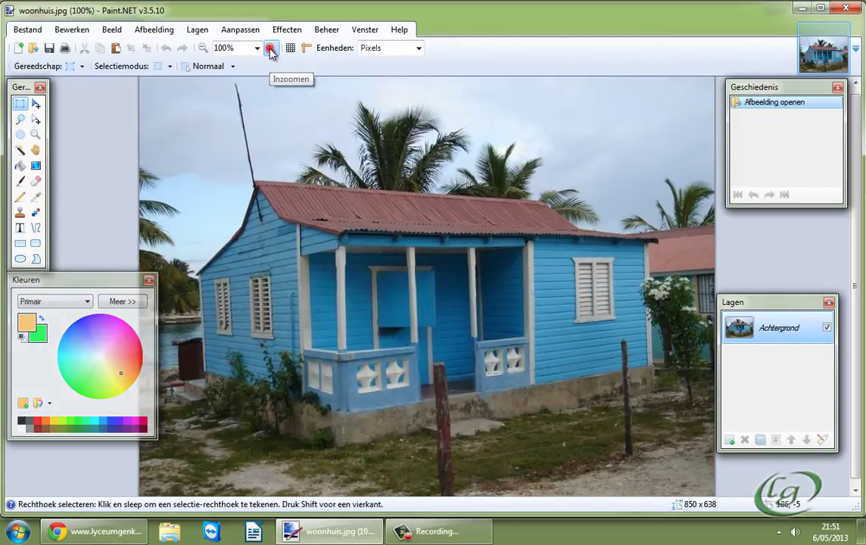
drag(402, 491, 293, 491)
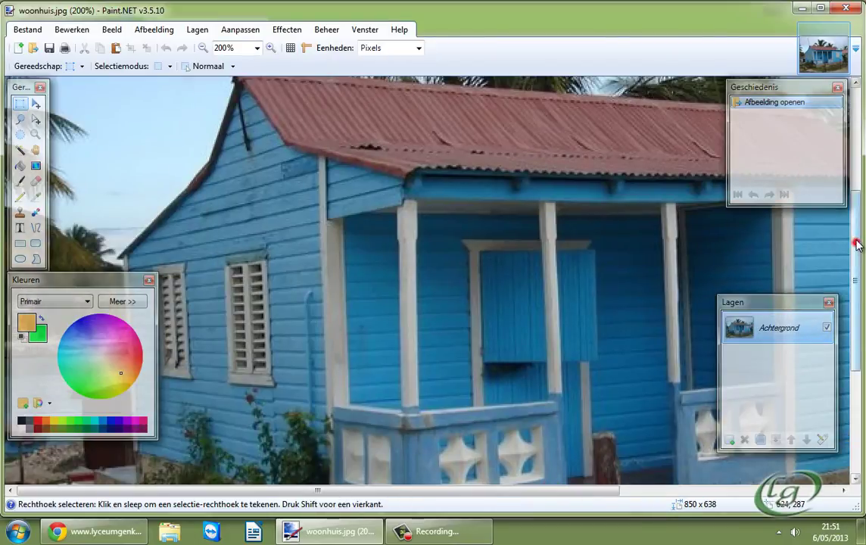
drag(861, 130, 600, 146)
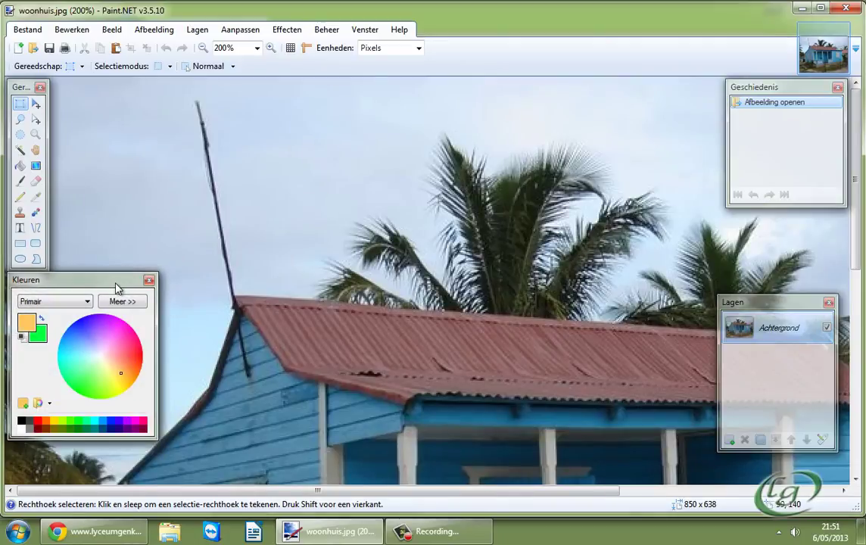
drag(115, 282, 123, 321)
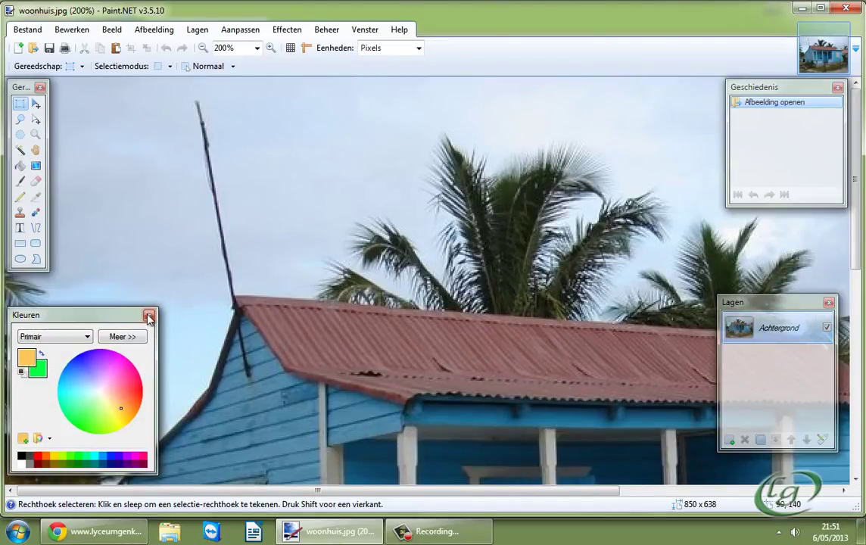
click(149, 316)
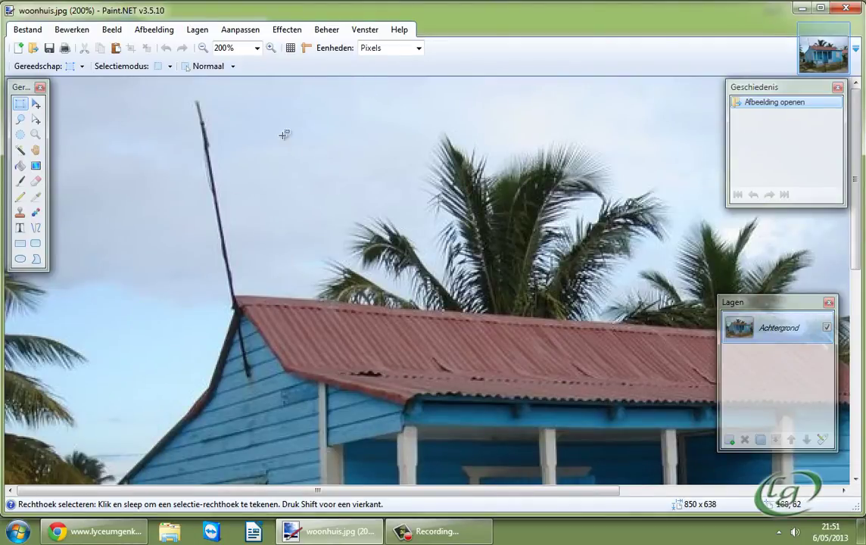
Redisplay the Kleuren window and close it again
click(363, 30)
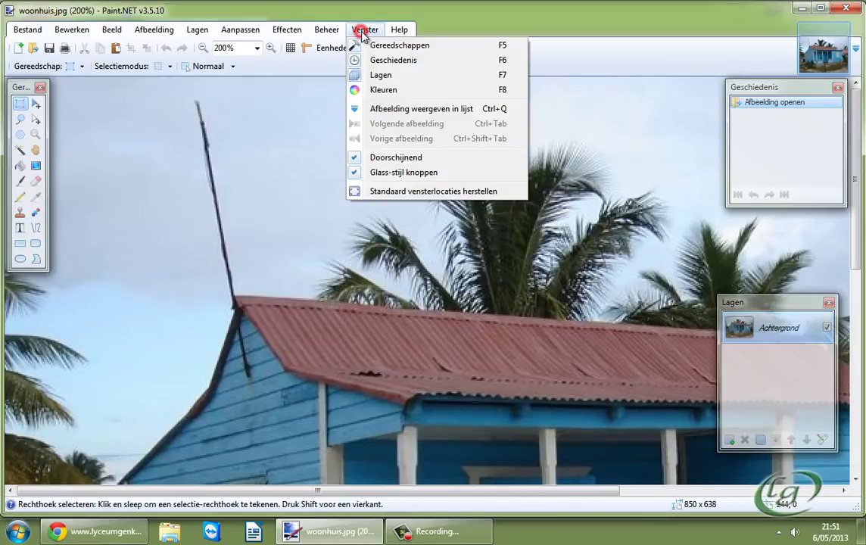
click(381, 91)
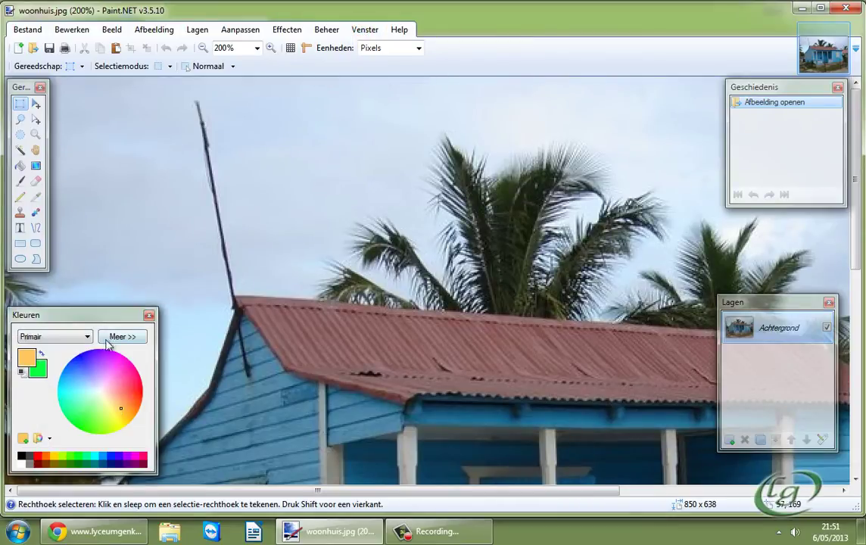
click(149, 316)
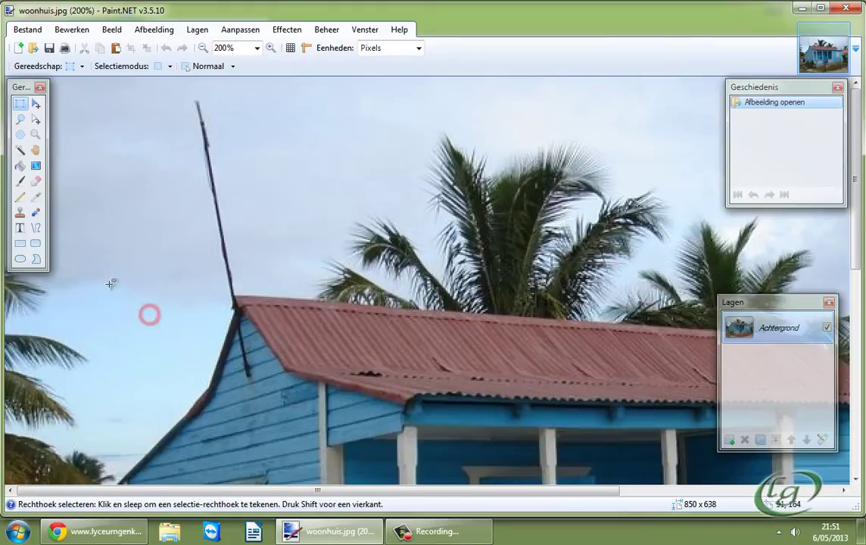
Erase the lowest part of the antenna above the roof with a 10-pixel Clone Stamp, sampling the sky just beside it
click(20, 214)
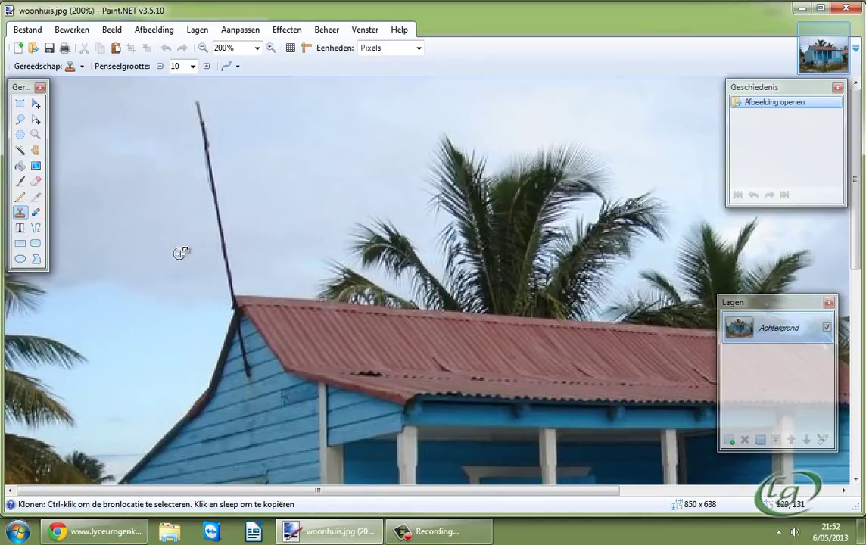
ctrl+click(241, 288)
drag(234, 288, 203, 266)
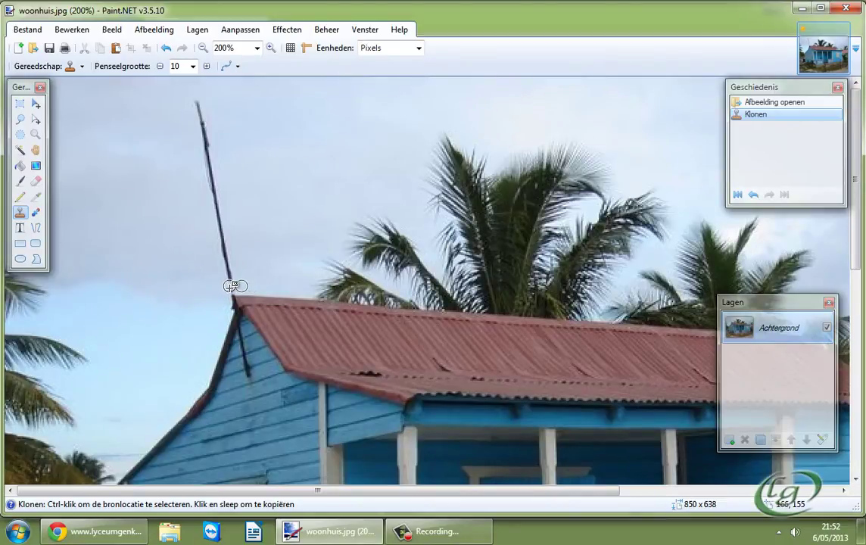
mouse_move(230, 287)
mouse_down()
mouse_move(243, 280)
mouse_move(231, 276)
mouse_up()
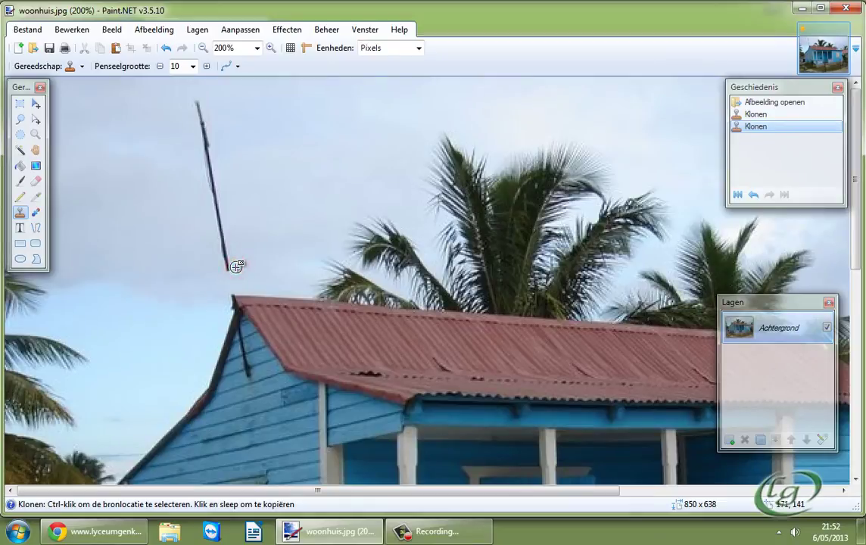
click(228, 267)
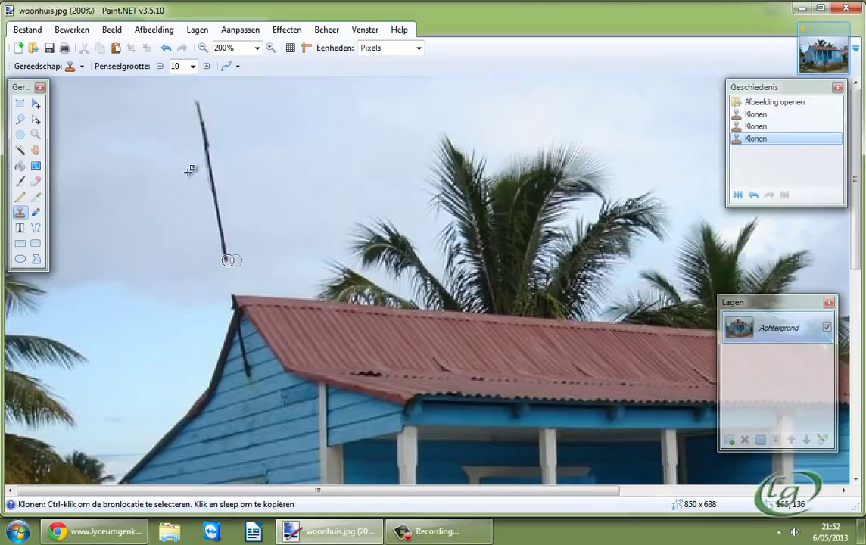
Set the Clone Stamp brush size to 20
click(192, 66)
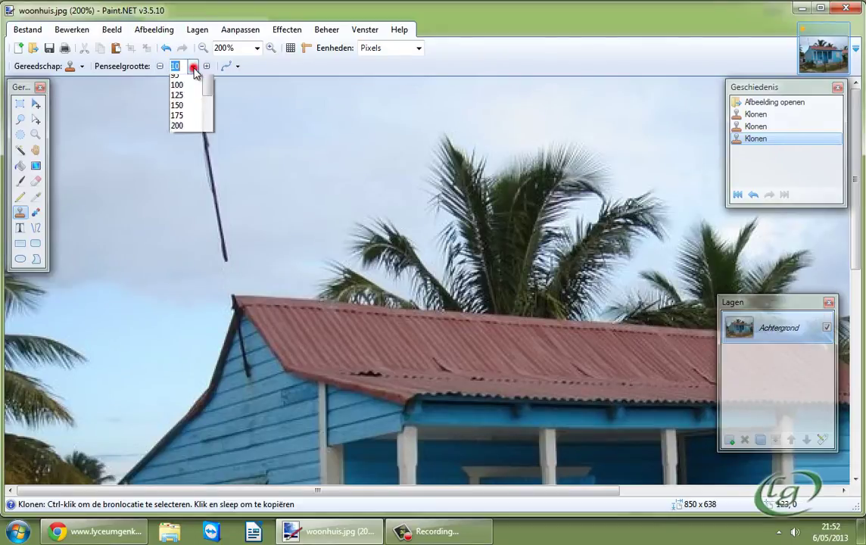
click(188, 192)
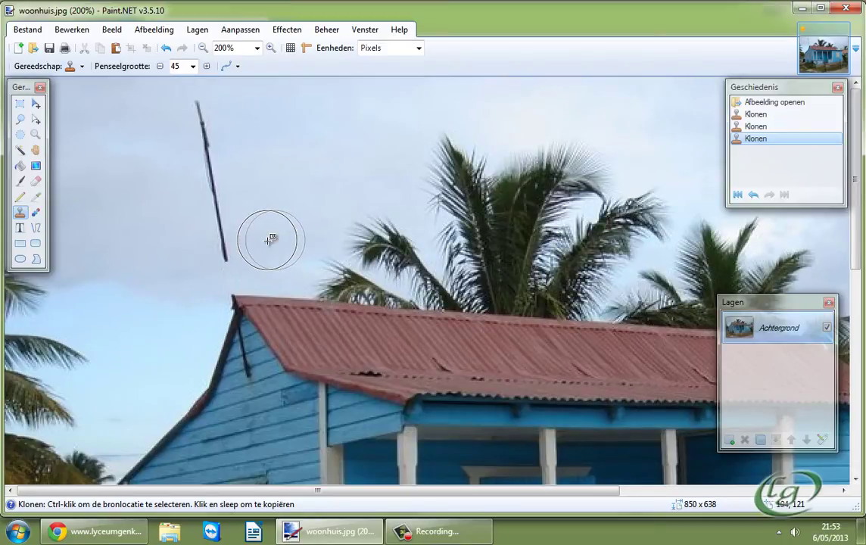
click(193, 66)
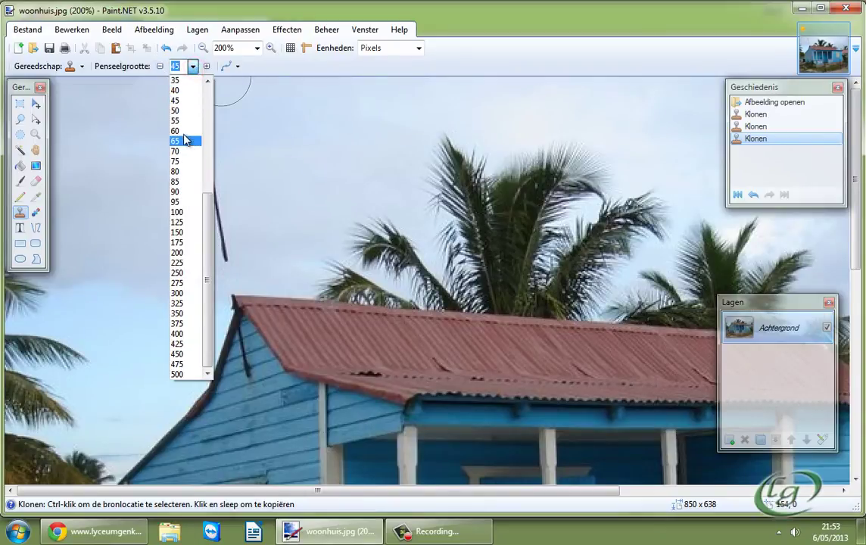
drag(210, 202, 210, 106)
click(175, 168)
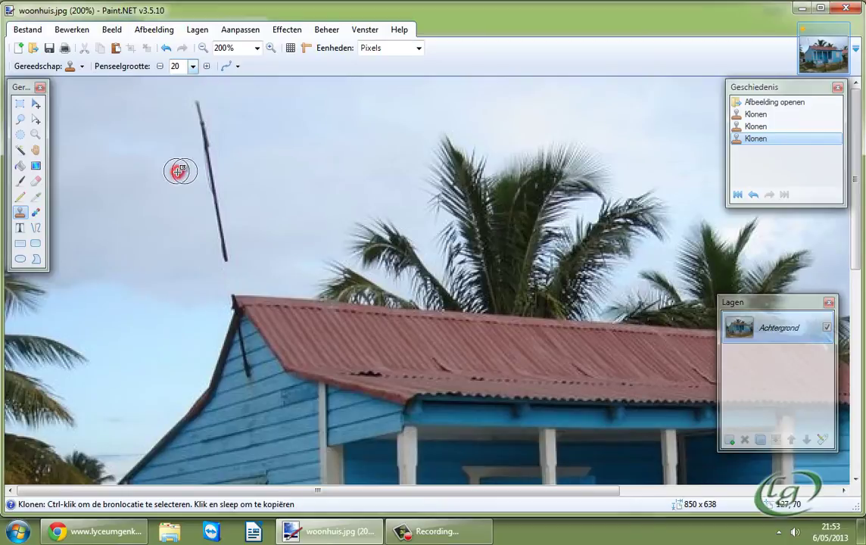
Clone sky from beside the antenna over its remaining length, working upward to the tip
ctrl+click(244, 252)
click(226, 249)
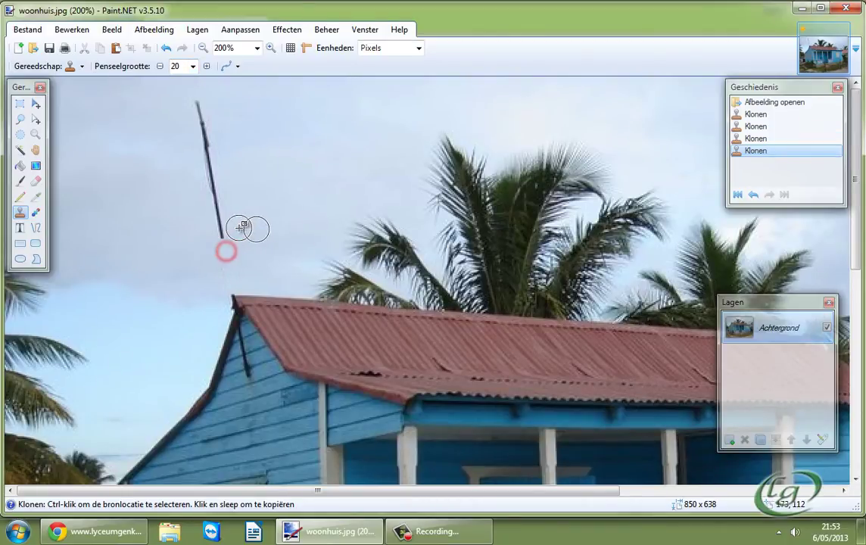
click(225, 228)
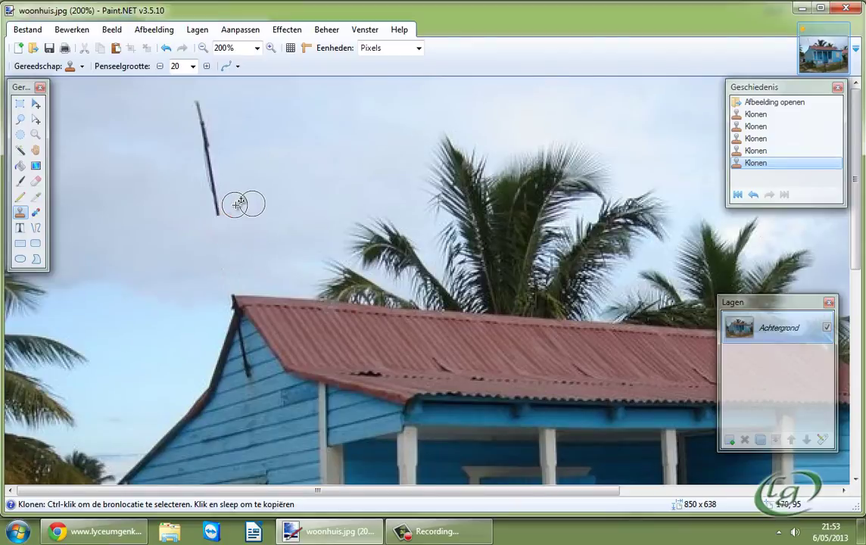
click(232, 189)
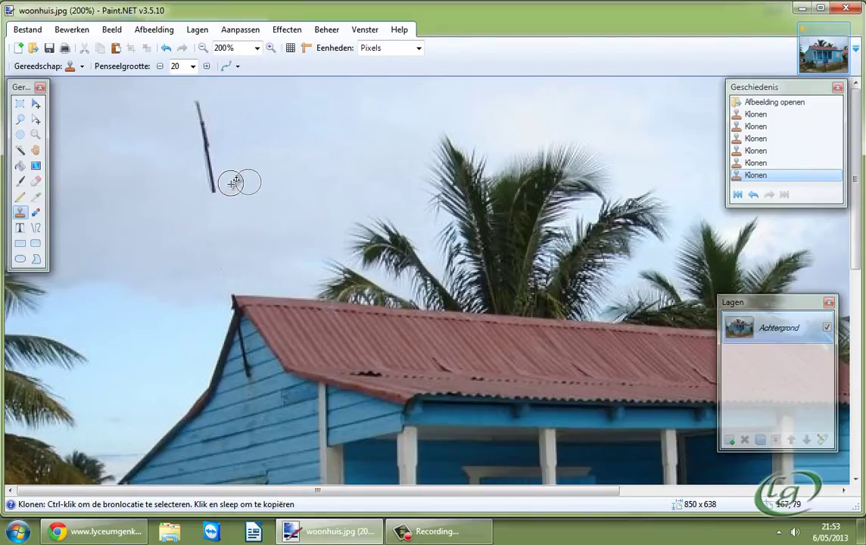
click(229, 165)
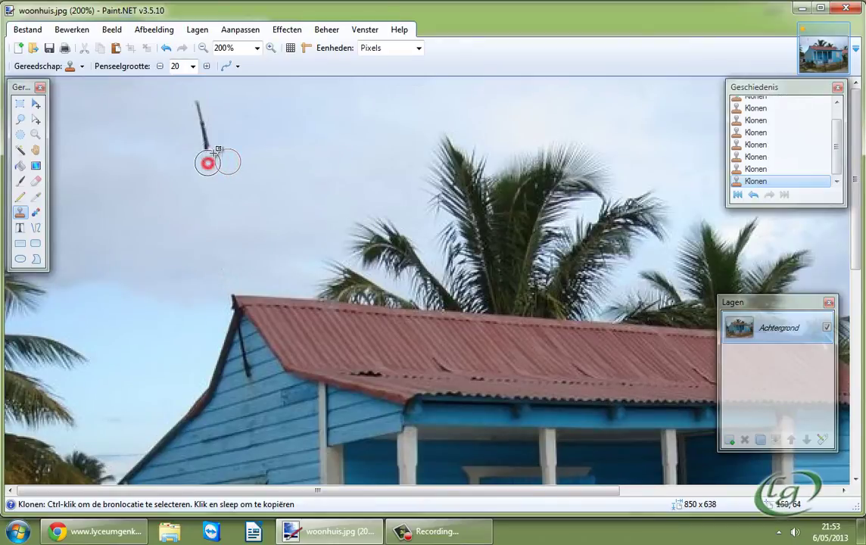
click(225, 142)
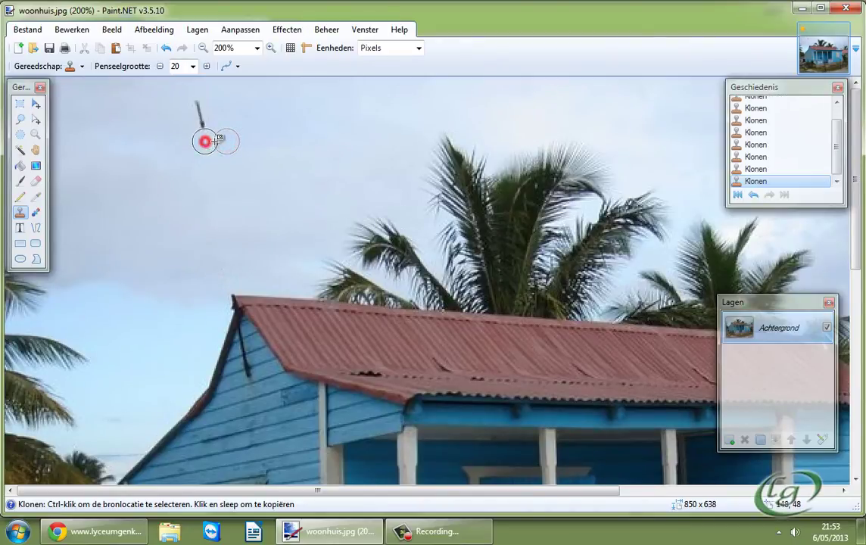
click(219, 118)
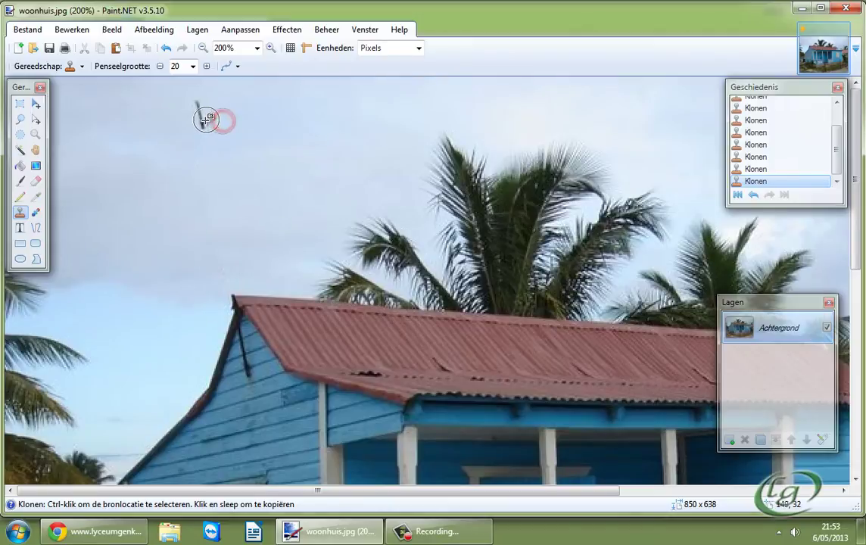
click(201, 118)
click(195, 104)
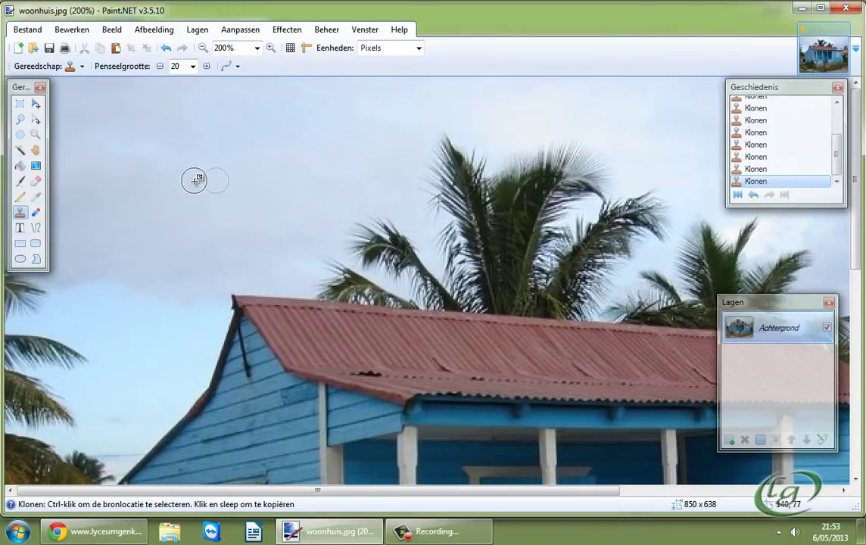
Copy a rectangle of sky of about 48 × 106 pixels above the roof peak and clear the selection
click(204, 50)
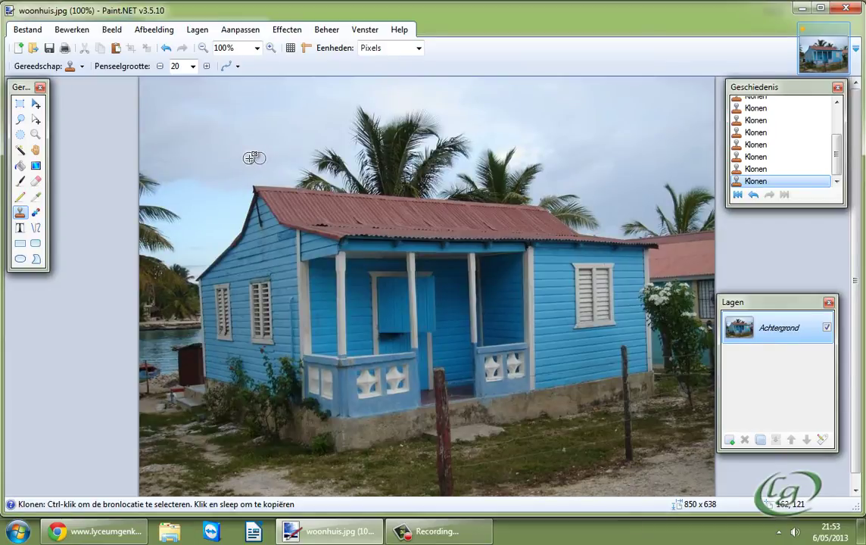
click(20, 104)
drag(246, 110, 280, 184)
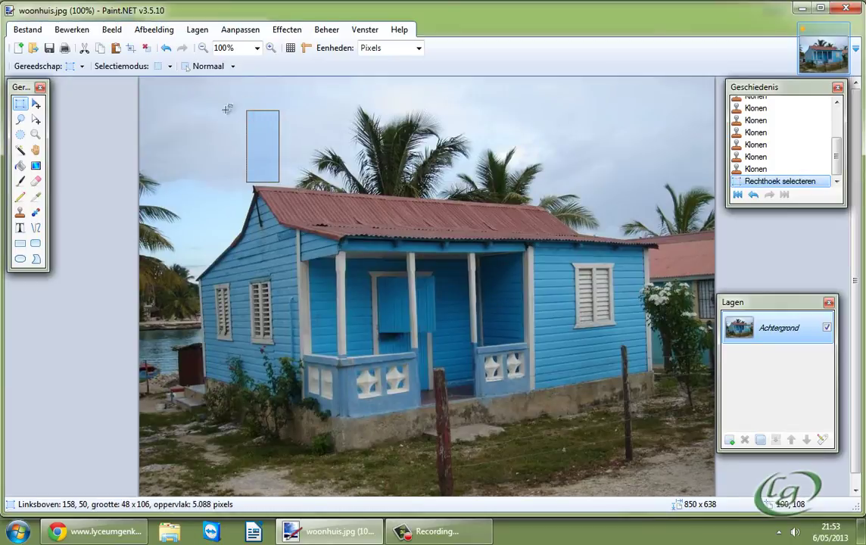
click(102, 50)
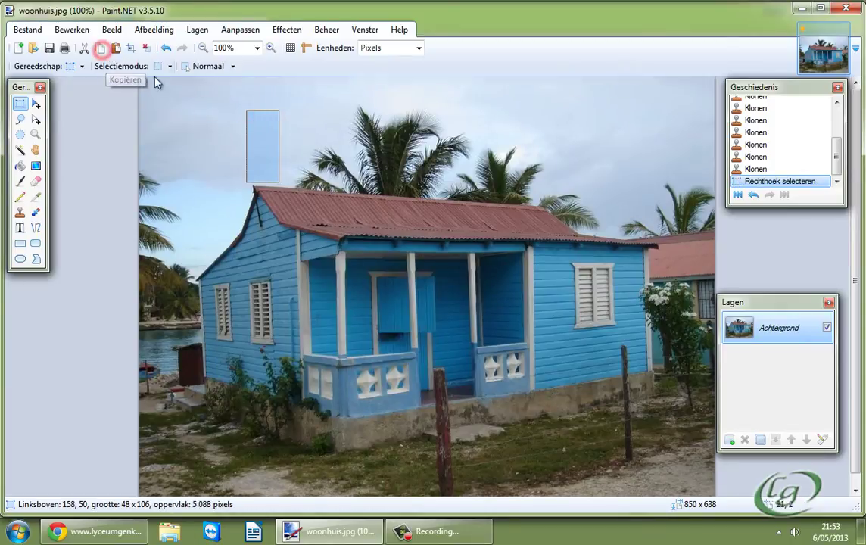
click(188, 131)
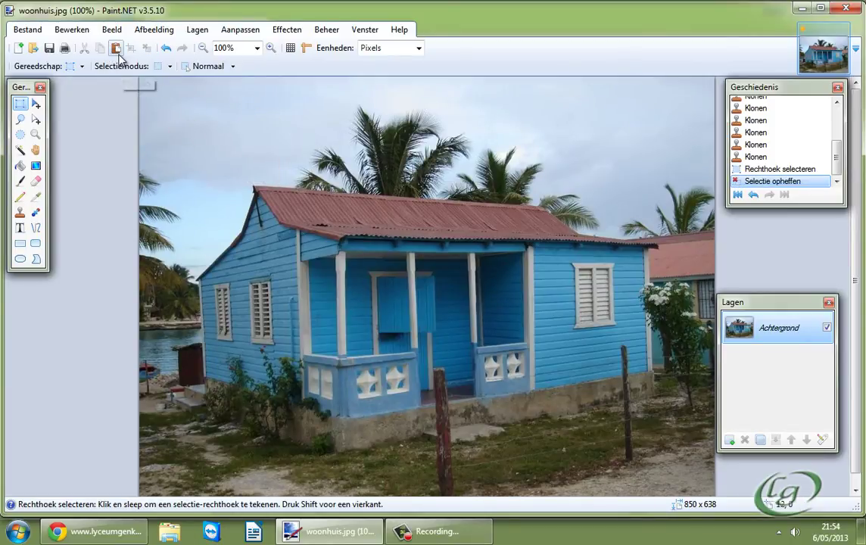
Try pasting the copied sky patch and moving it over the former antenna area, and undo the move and paste
click(115, 48)
mouse_move(235, 153)
mouse_down()
mouse_move(210, 150)
mouse_move(209, 187)
mouse_move(222, 198)
mouse_move(216, 167)
mouse_move(238, 153)
mouse_up()
click(165, 47)
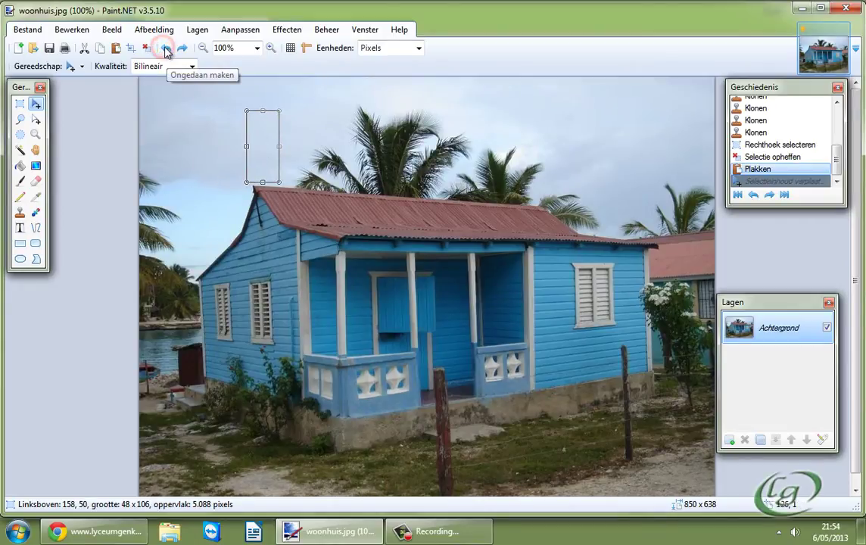
click(166, 48)
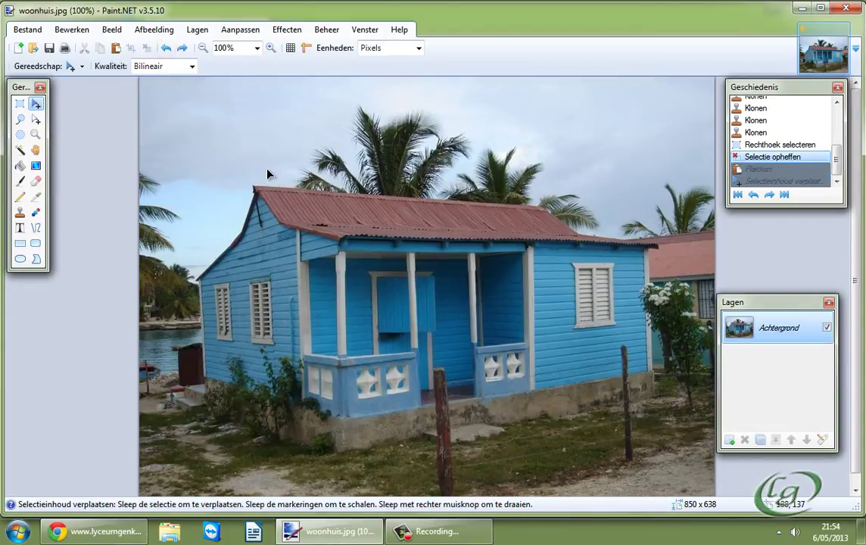
Read the remaining instructions of section 1.7 in the exercise PDF in Chrome, and return to Paint.NET
click(92, 532)
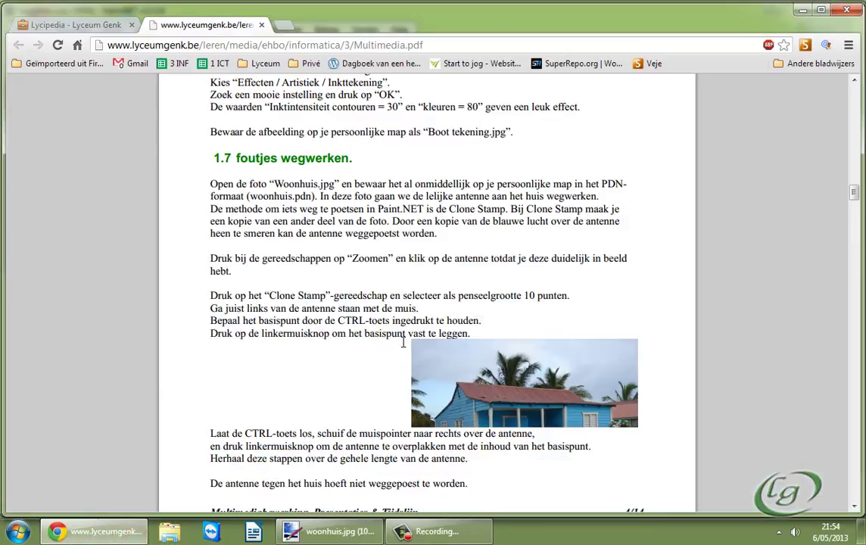
scroll(391, 326, down, 2)
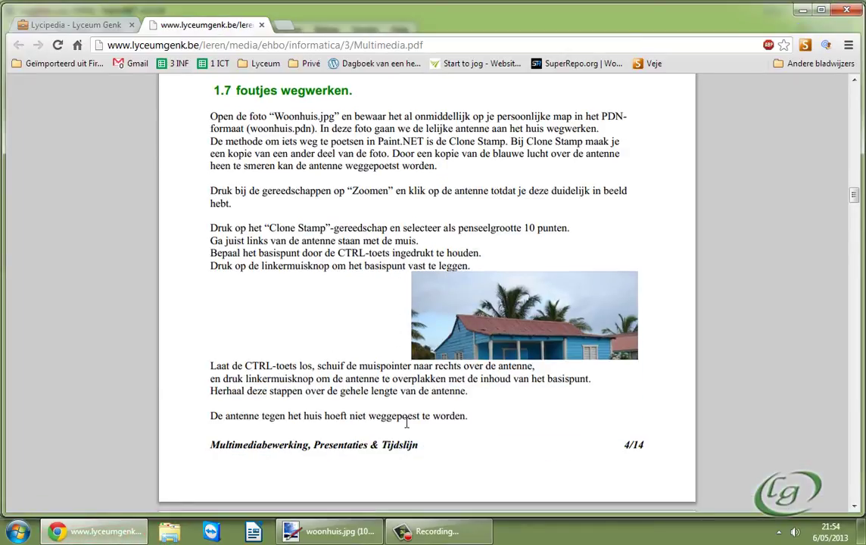
scroll(413, 411, down, 2)
scroll(414, 413, down, 2)
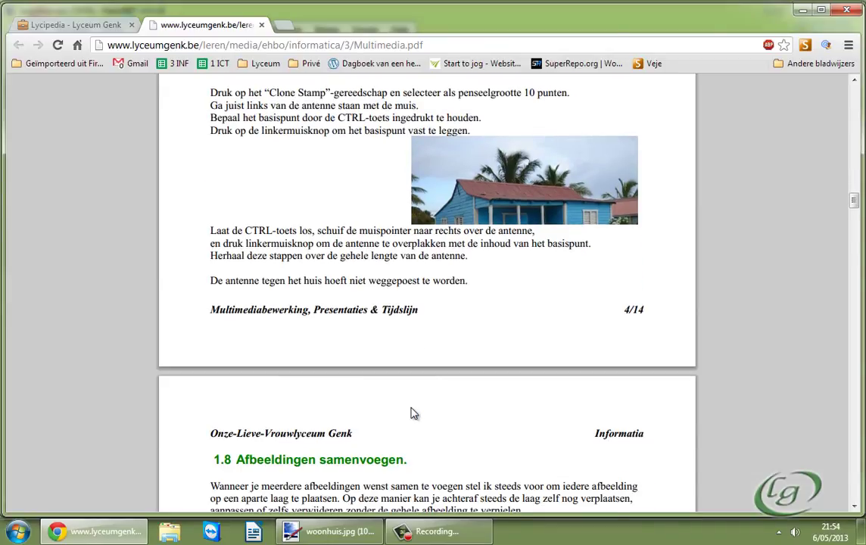
click(330, 532)
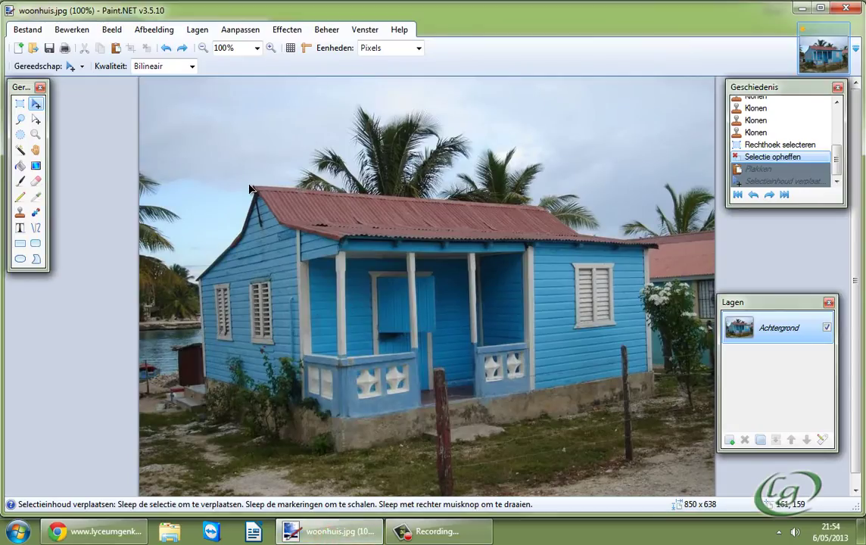
Save the edited photo as a JPEG named woonhuis in the Oplossing folder, at quality 95
click(28, 29)
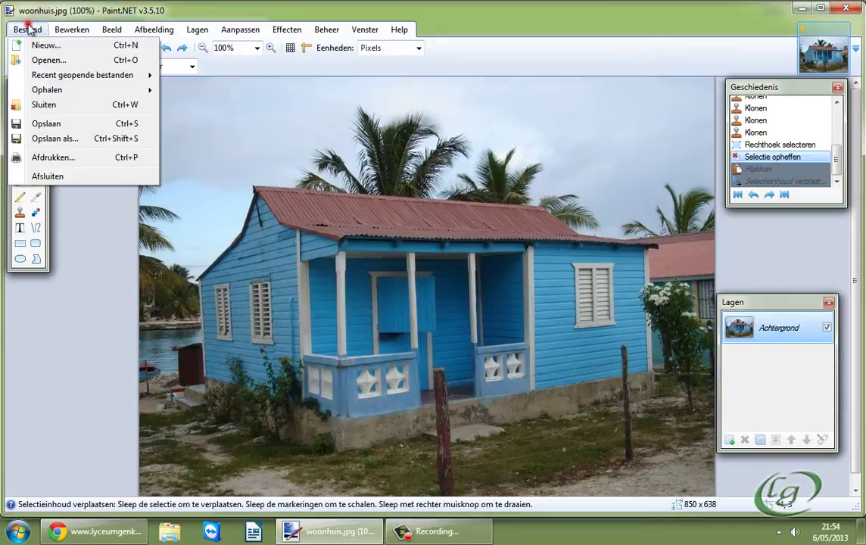
click(58, 139)
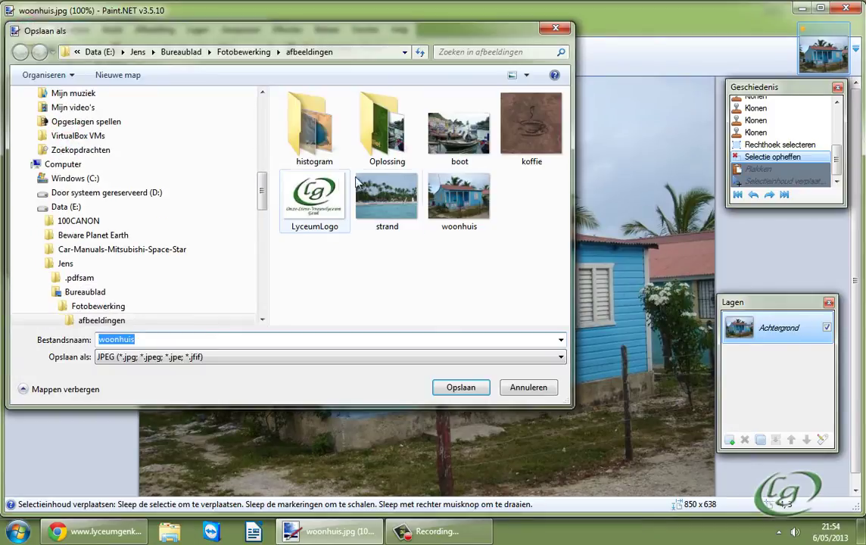
click(393, 136)
double_click(393, 137)
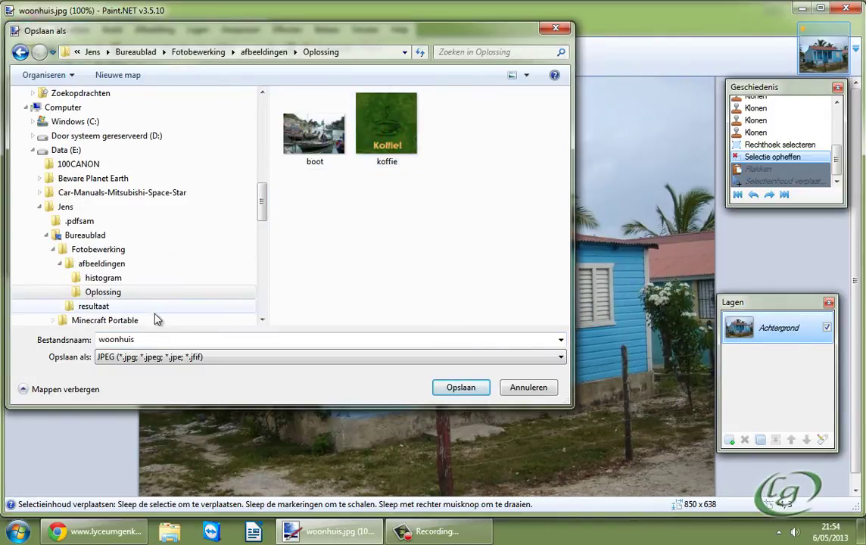
click(148, 339)
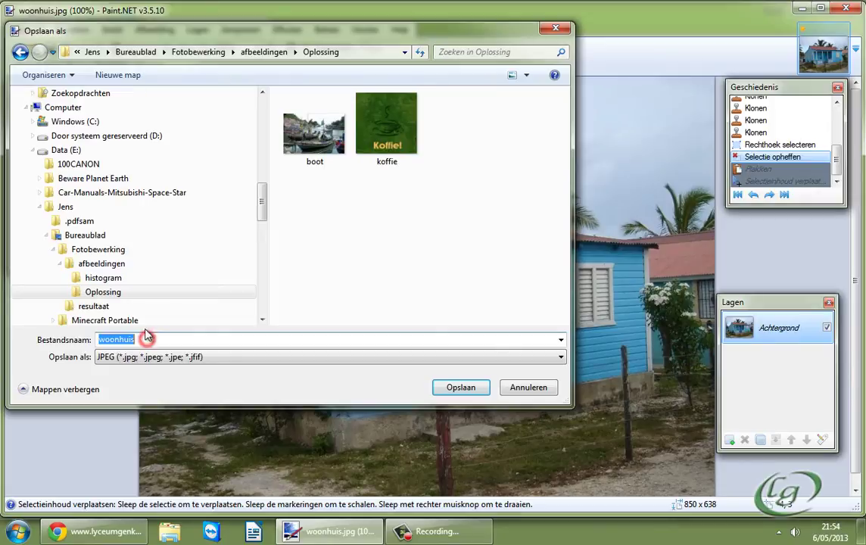
click(434, 391)
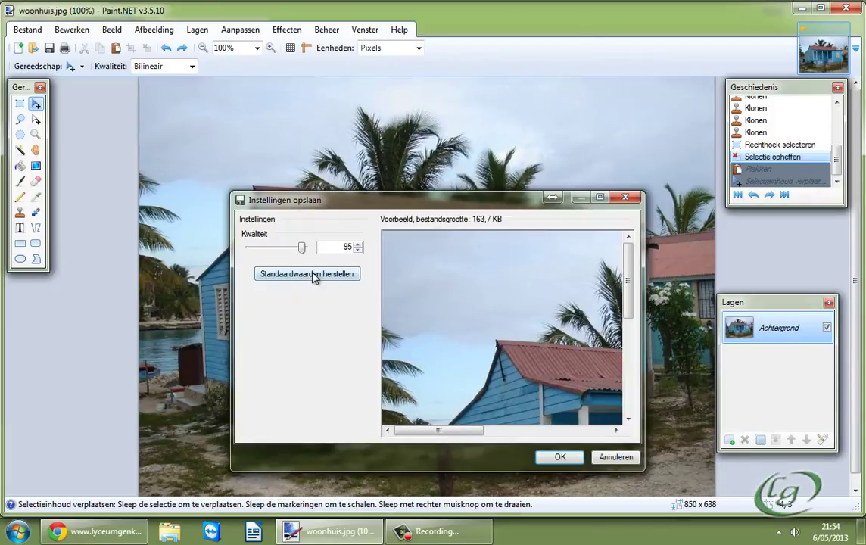
click(561, 458)
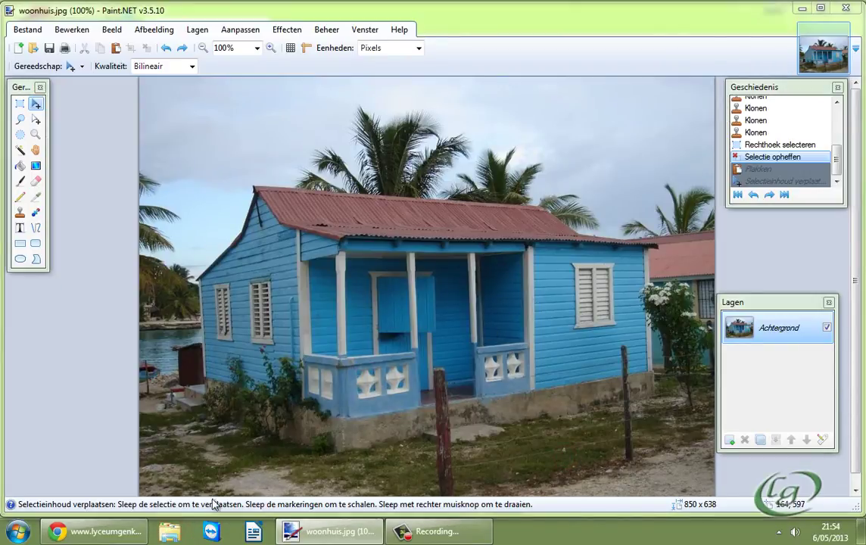
Switch to Windows Explorer and open the Oplossing folder inside Fotobewerking > afbeeldingen on the desktop
click(170, 531)
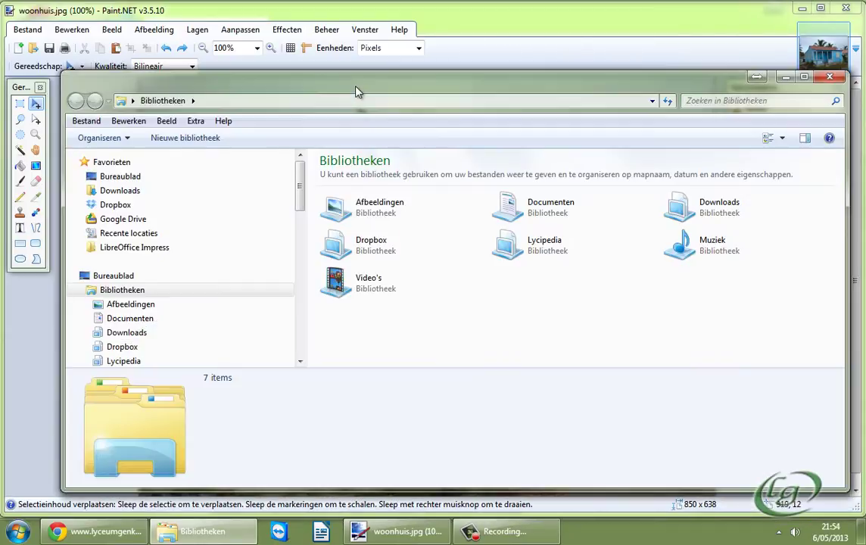
click(99, 176)
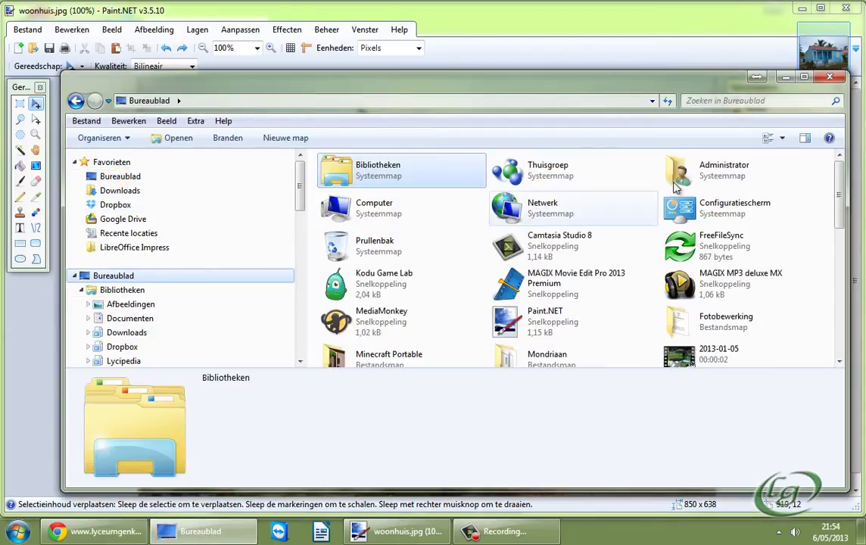
drag(841, 196, 850, 244)
double_click(719, 170)
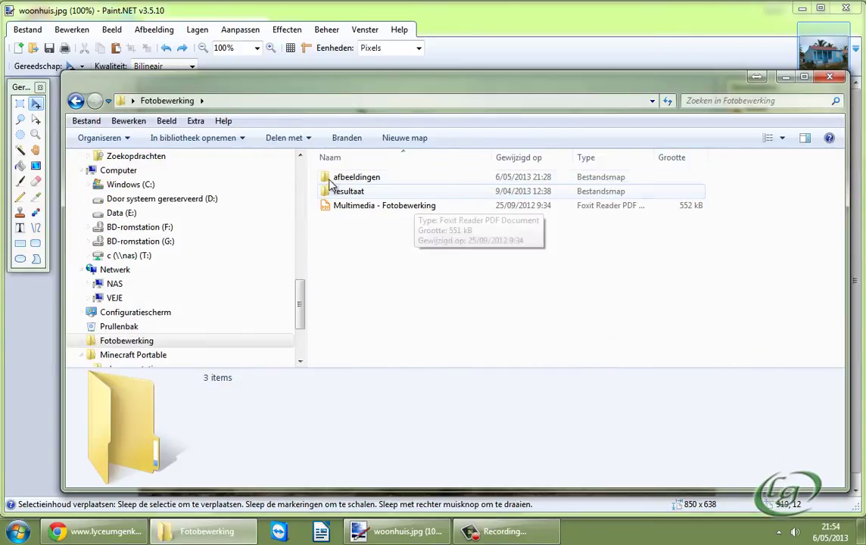
double_click(353, 179)
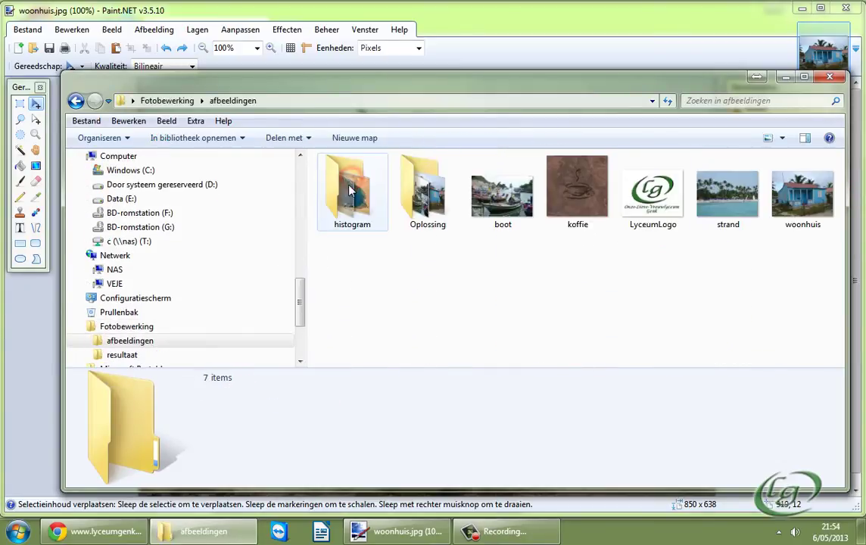
double_click(429, 205)
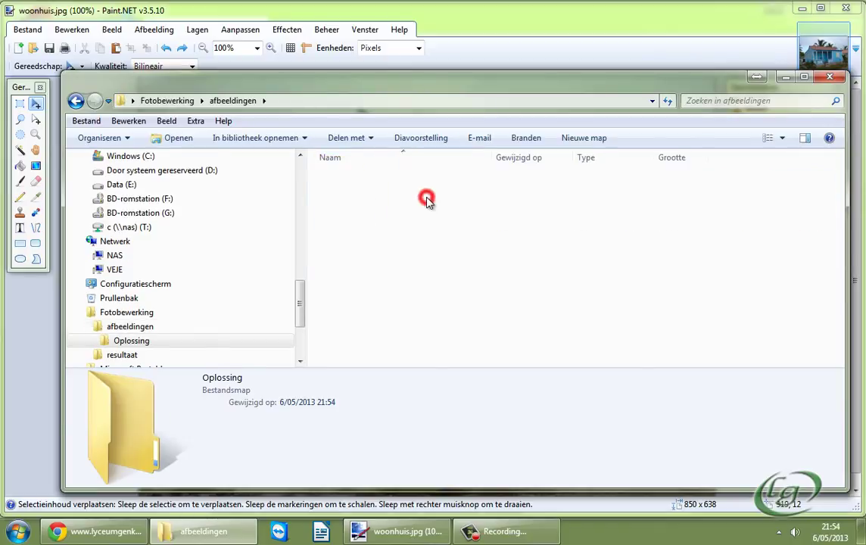
Rename the woonhuis image in the Oplossing folder to woonhuis_klaar
click(642, 203)
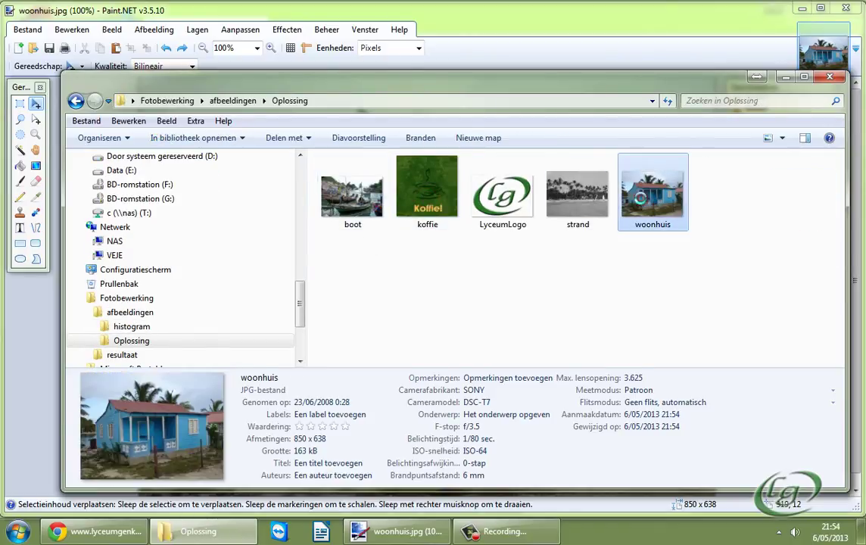
right_click(642, 203)
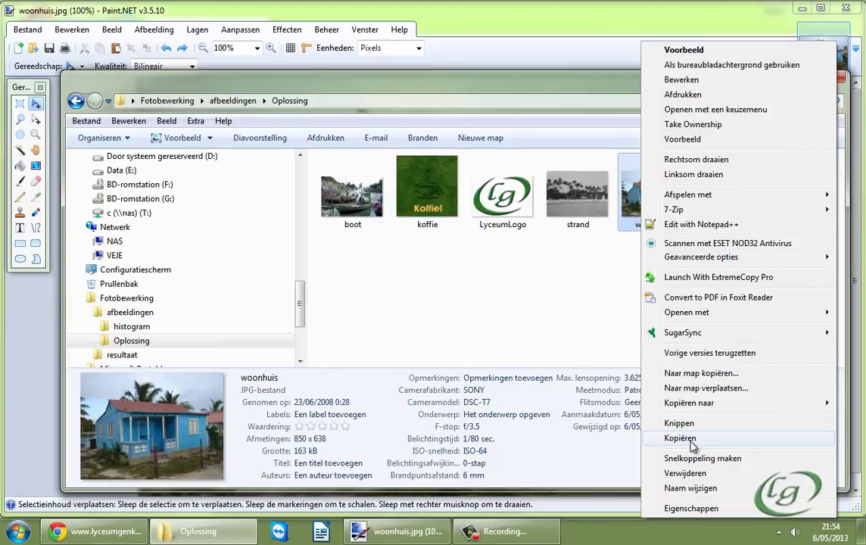
click(682, 439)
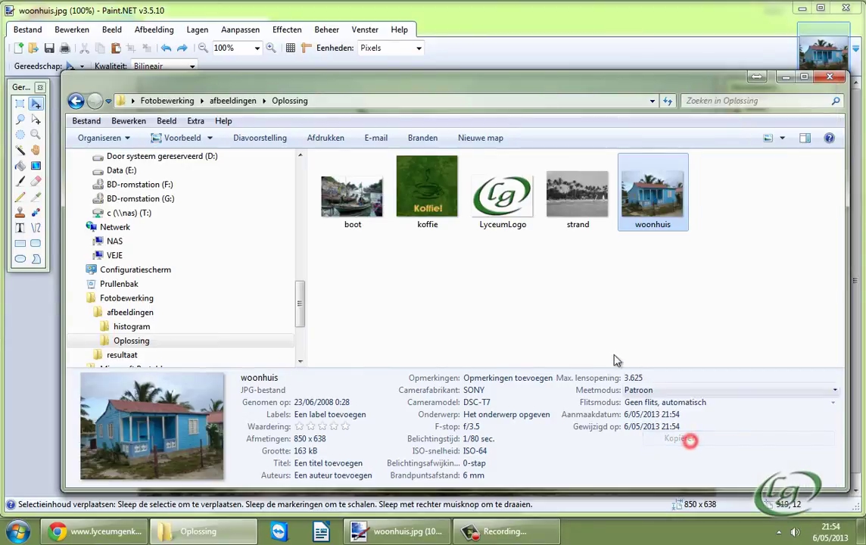
click(659, 227)
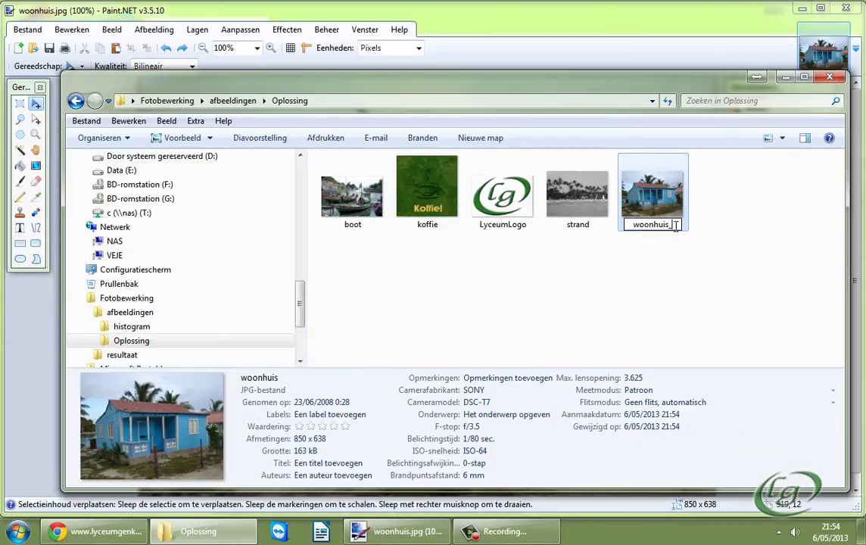
text(_klaar)
key(Return)
Copy woonhuis_klaar from the Oplossing folder and paste it into the afbeeldingen folder
right_click(646, 198)
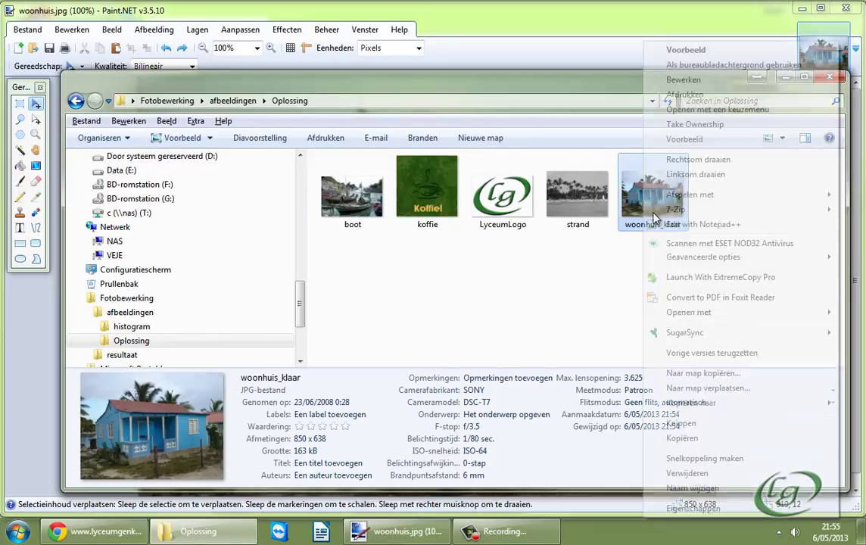
click(683, 437)
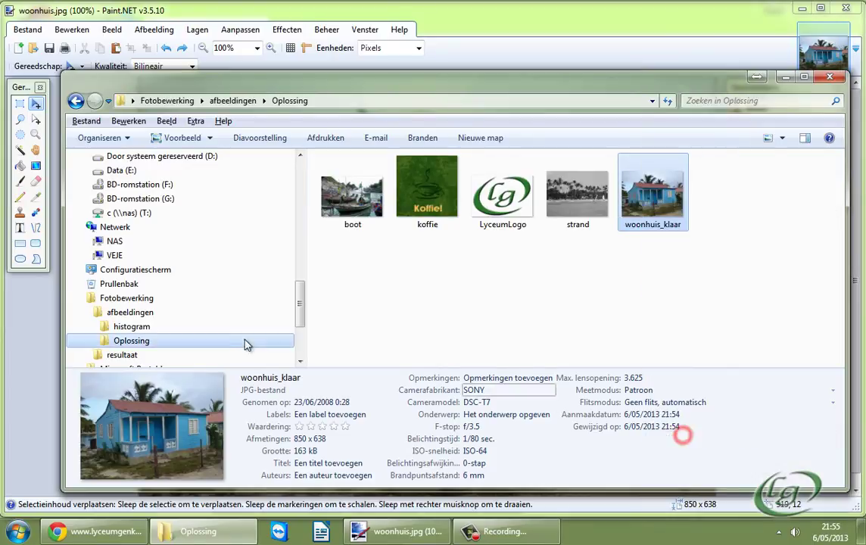
click(155, 310)
right_click(502, 282)
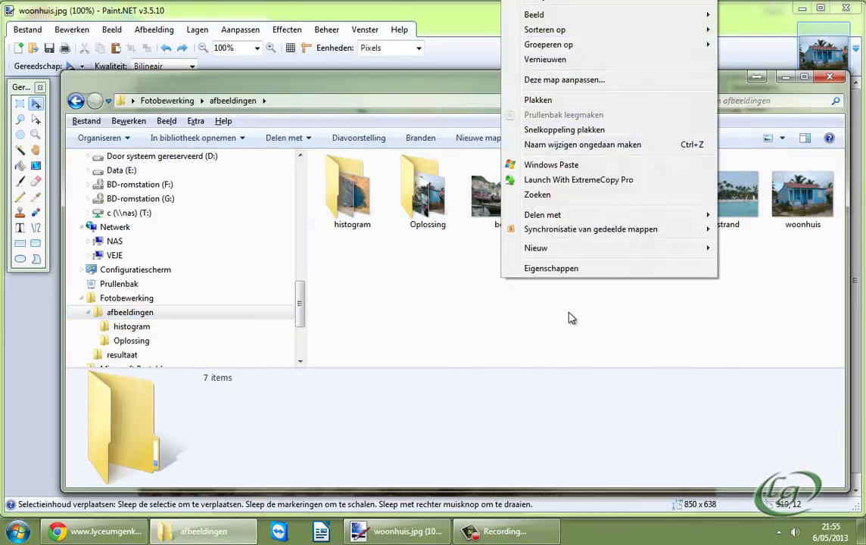
click(538, 100)
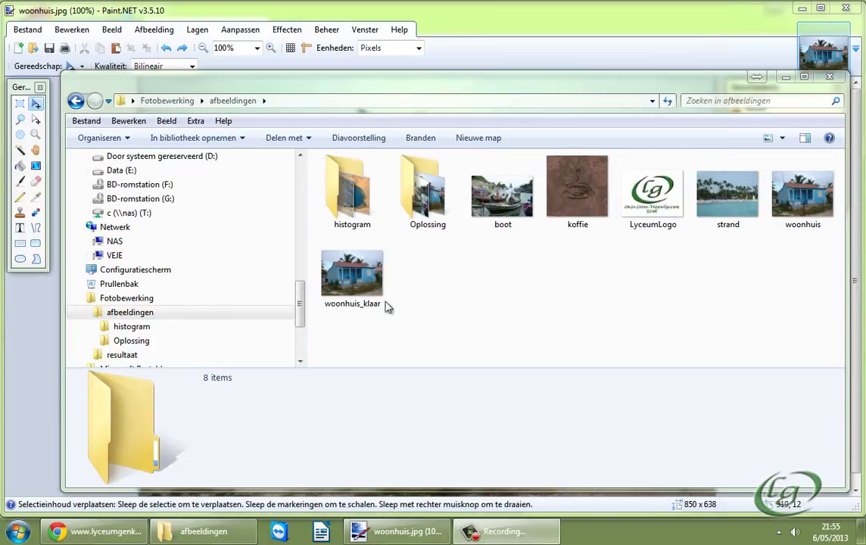
Open the original woonhuis image in Windows Photo Viewer and adjust the viewer window so the whole photo fits on screen
click(795, 216)
right_click(800, 199)
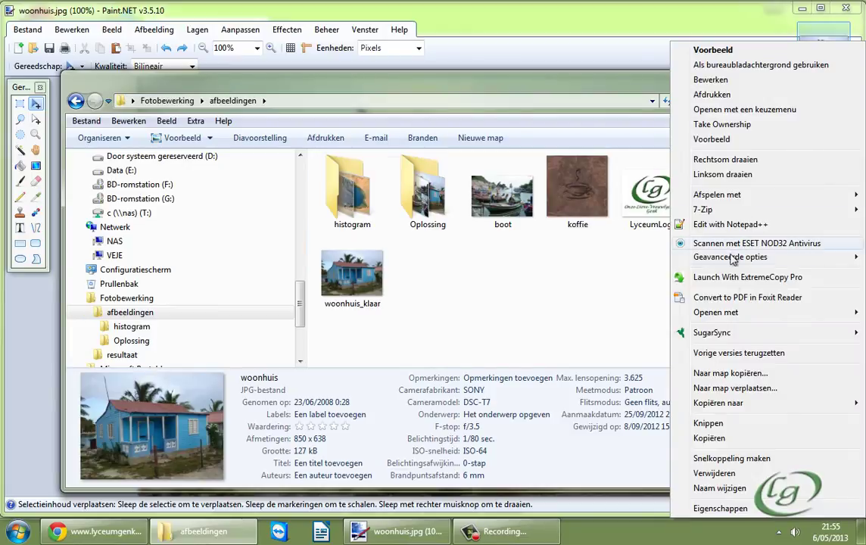
mouse_move(708, 312)
click(550, 418)
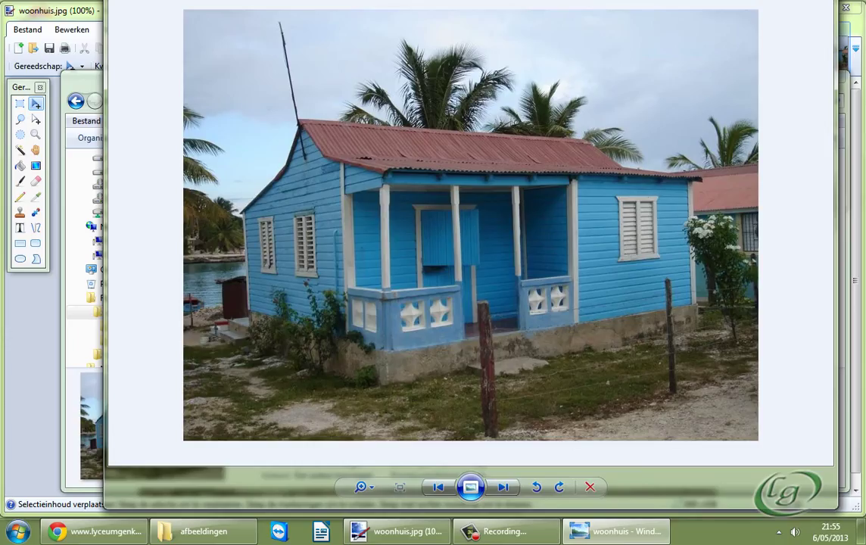
drag(272, 6, 307, 70)
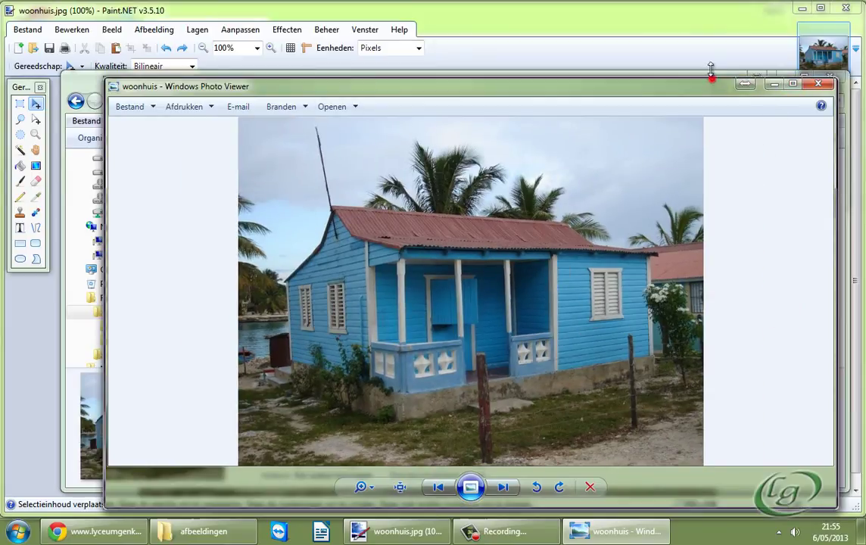
drag(711, 71, 711, 9)
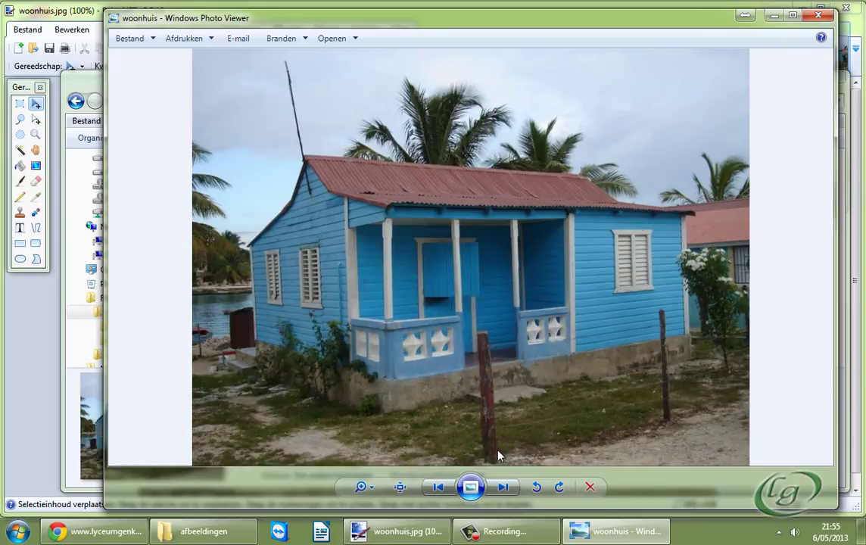
Compare the original woonhuis photo with woonhuis_klaar by alternating between them several times, and close the viewer
click(504, 489)
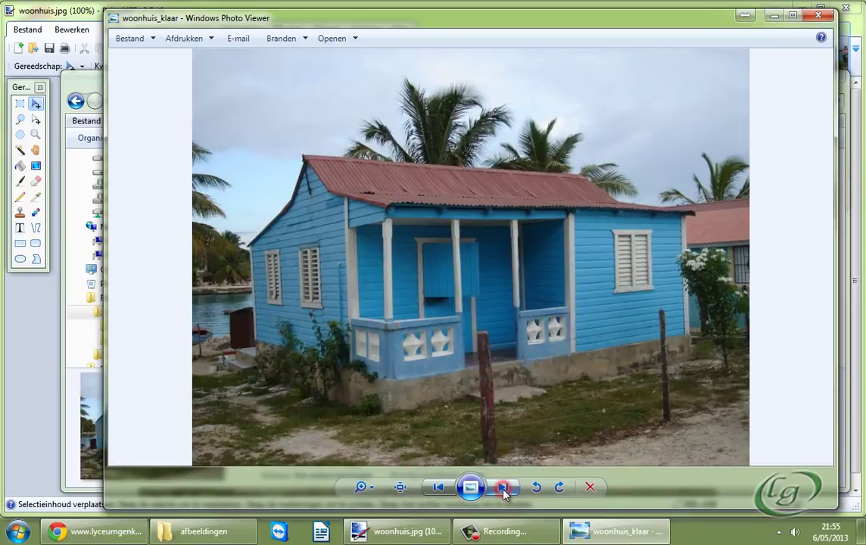
click(441, 489)
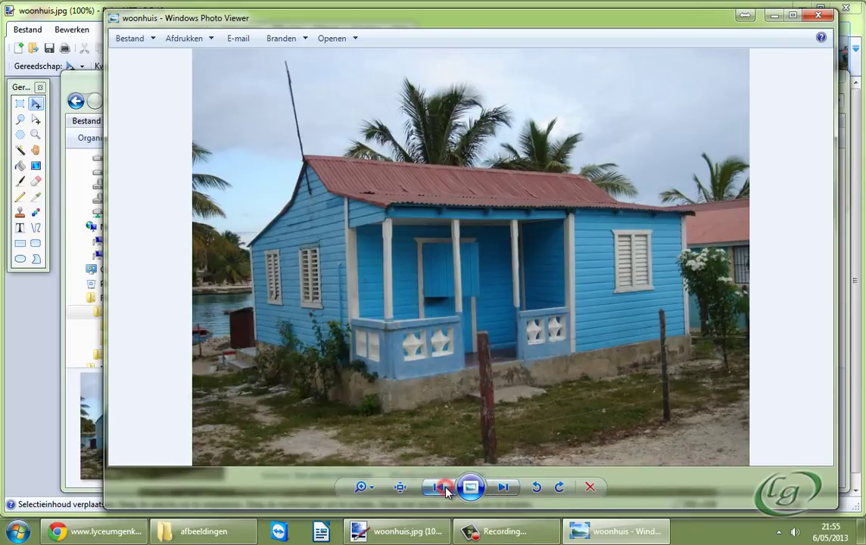
click(504, 488)
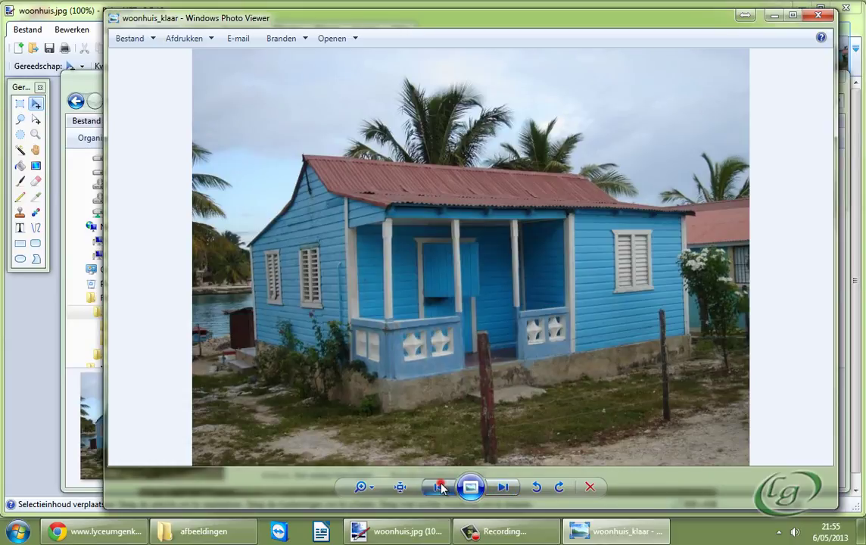
click(441, 488)
click(504, 488)
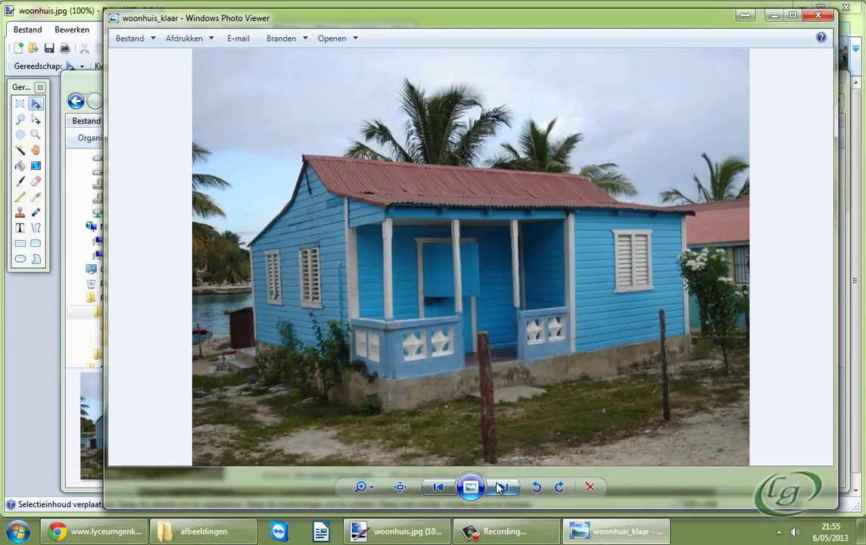
click(819, 16)
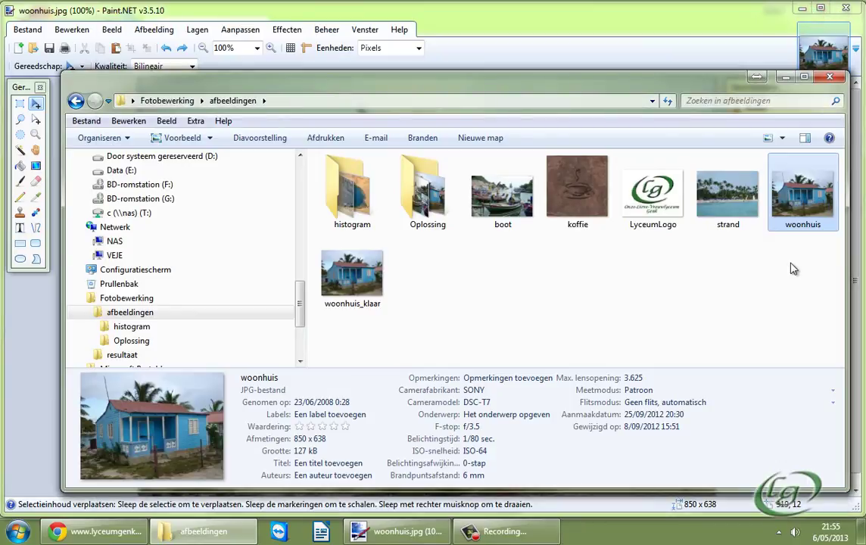